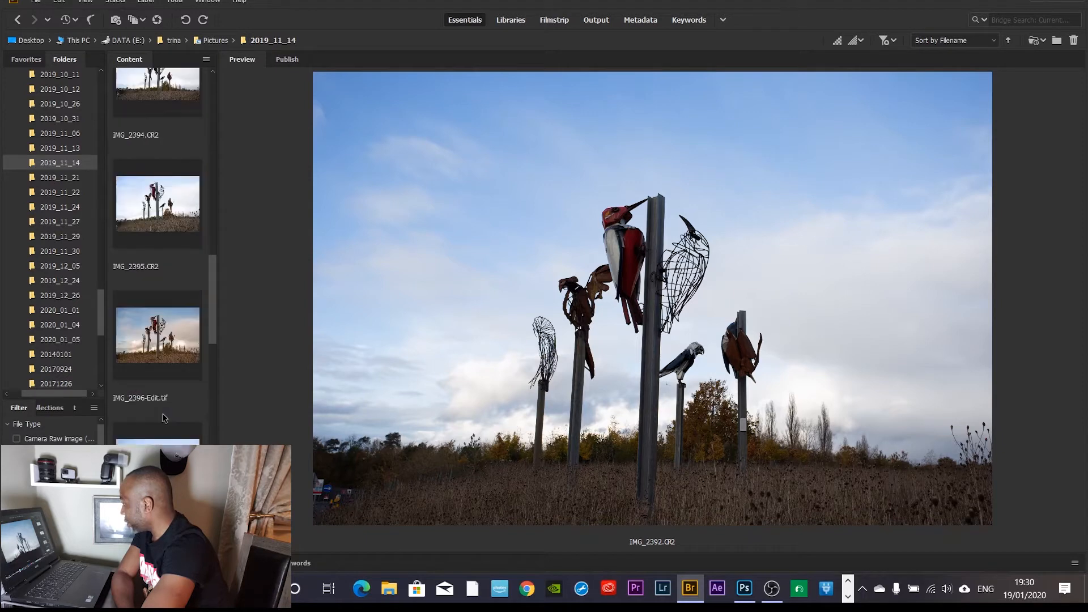
scroll(162, 418, "down", 4)
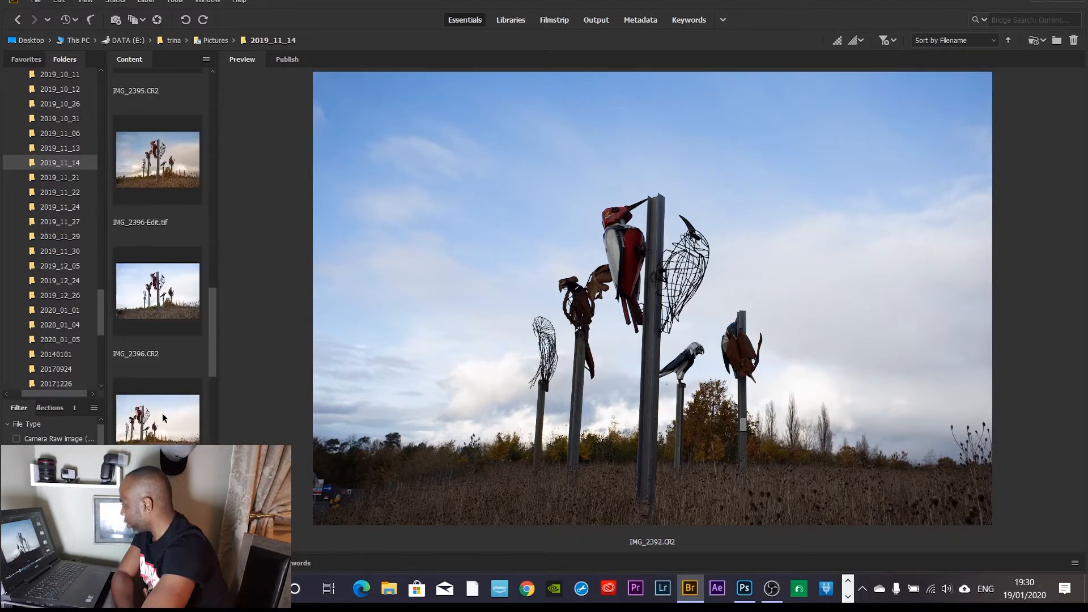
left_click(162, 418)
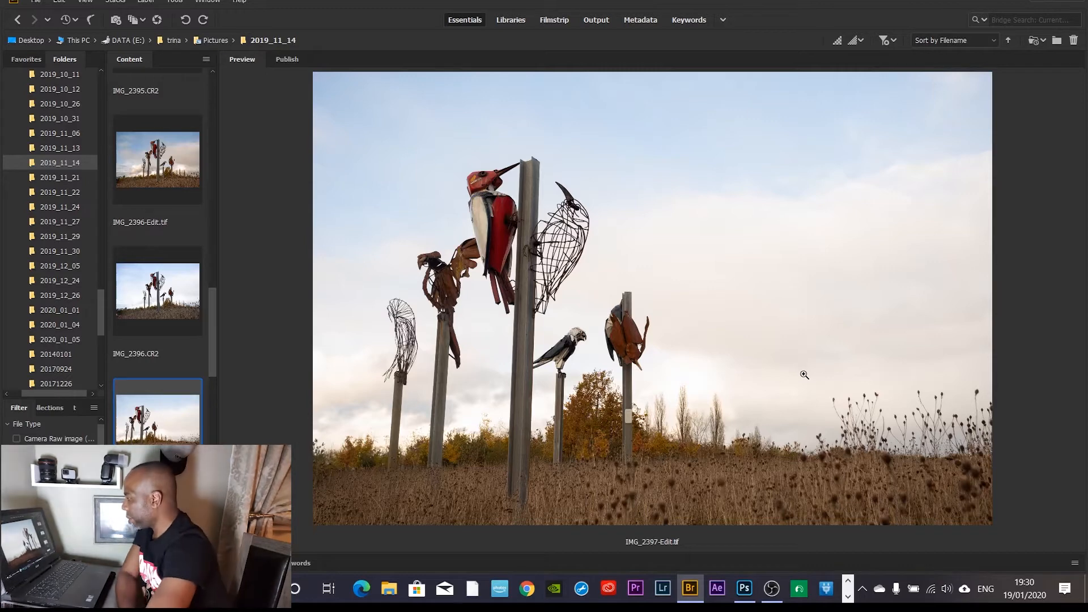
double_click(168, 421)
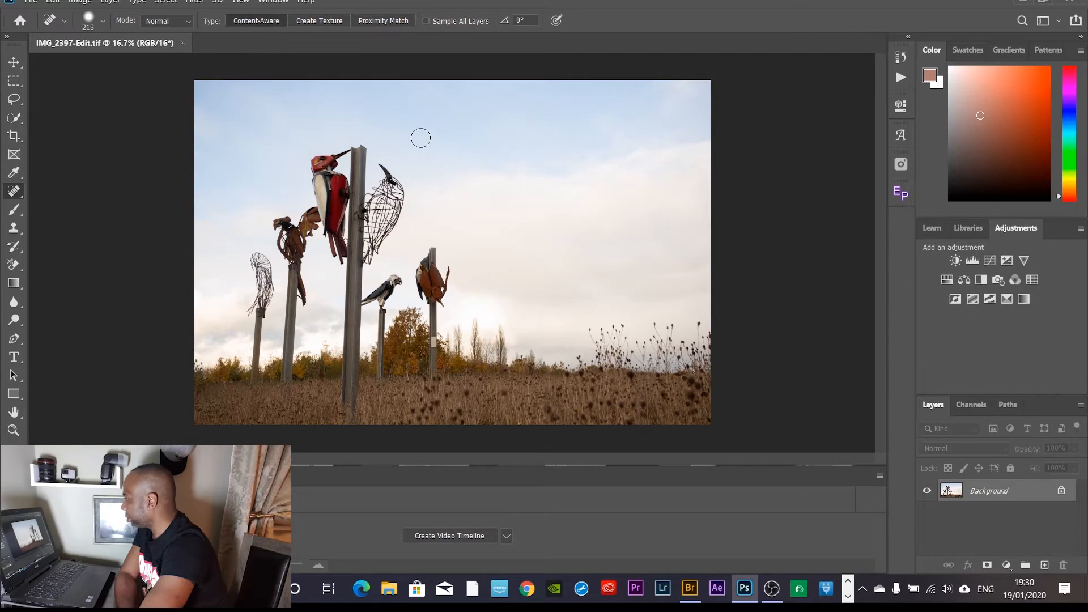
left_click(181, 44)
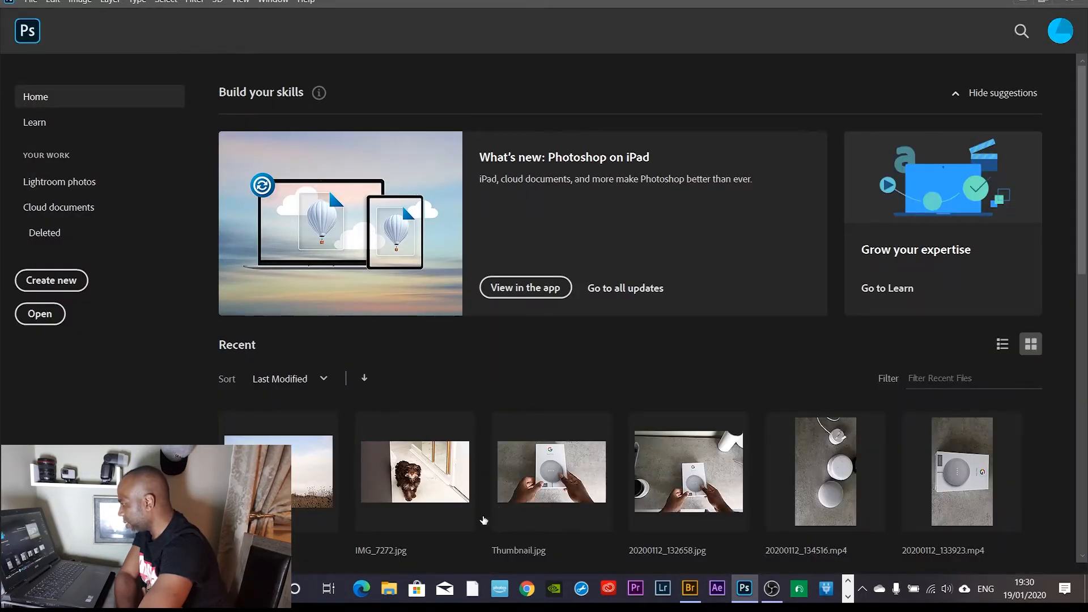
left_click(691, 599)
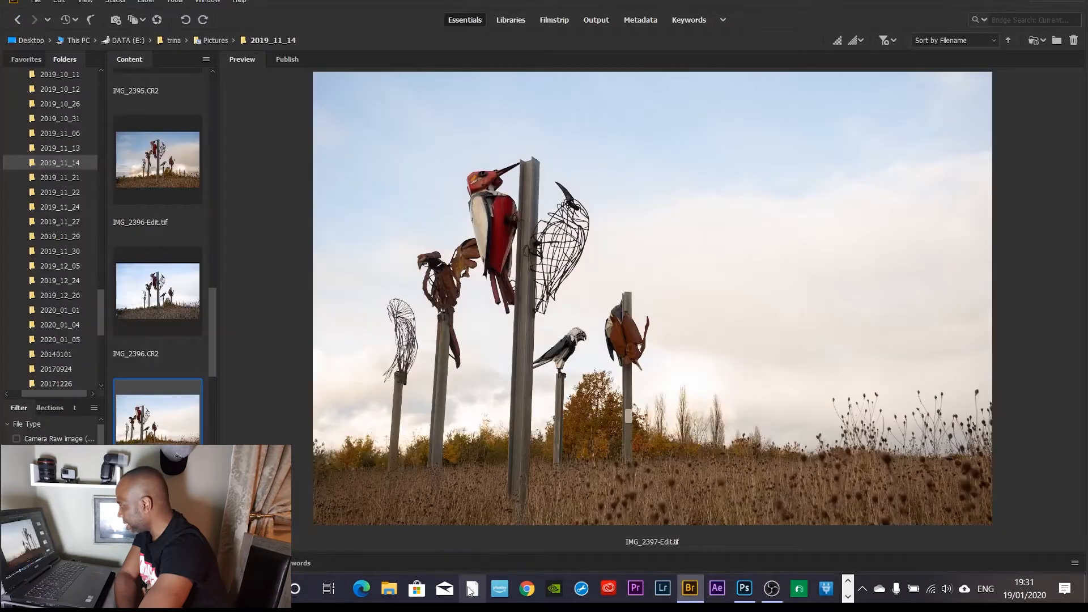
Open the raw photo IMG_2397.CR2 from the 2019_11_14 folder in Camera Raw
scroll(198, 428, "down", 2)
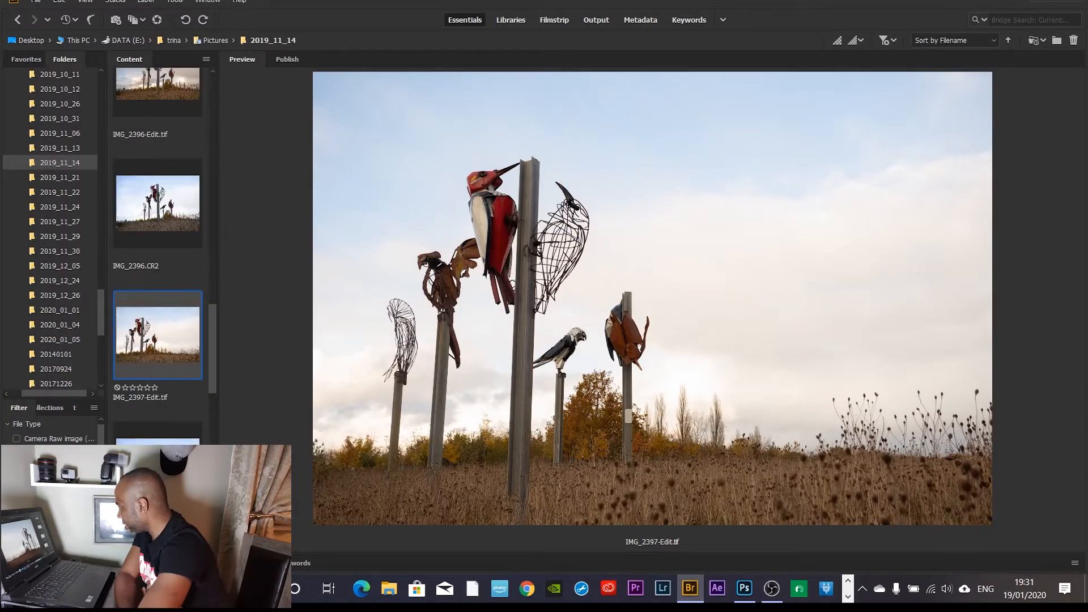
left_click(157, 466)
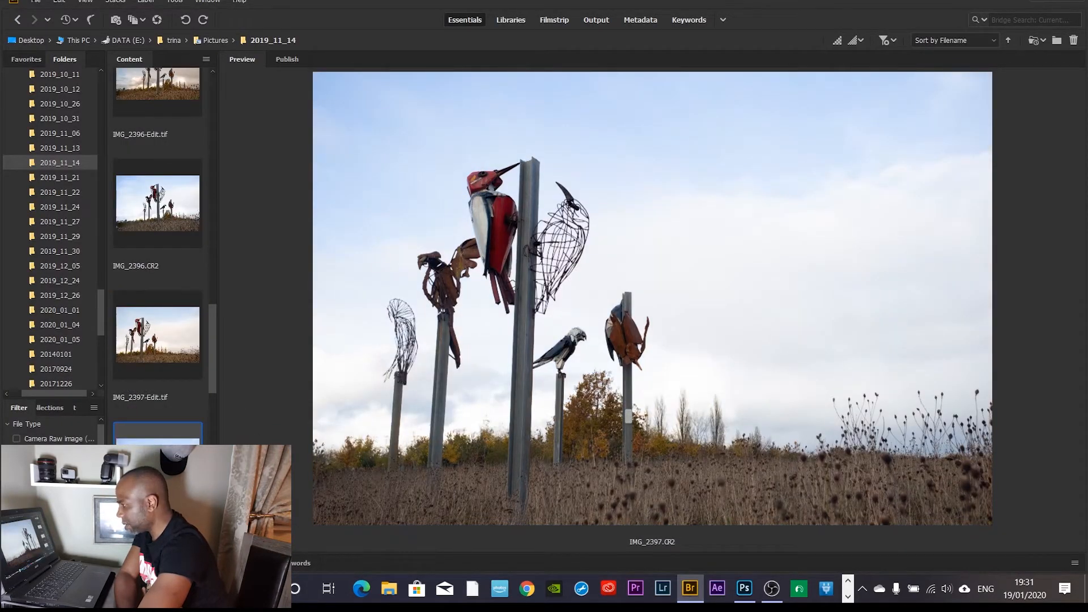
double_click(157, 465)
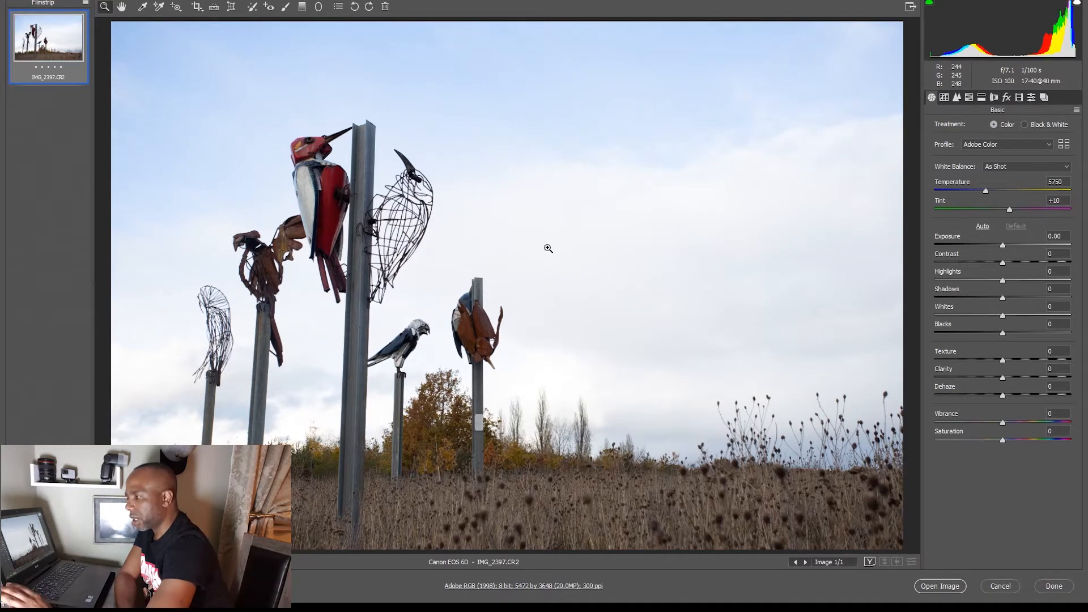
Set the raw photo's white balance to Auto and apply the automatic tone adjustments
left_click(1032, 169)
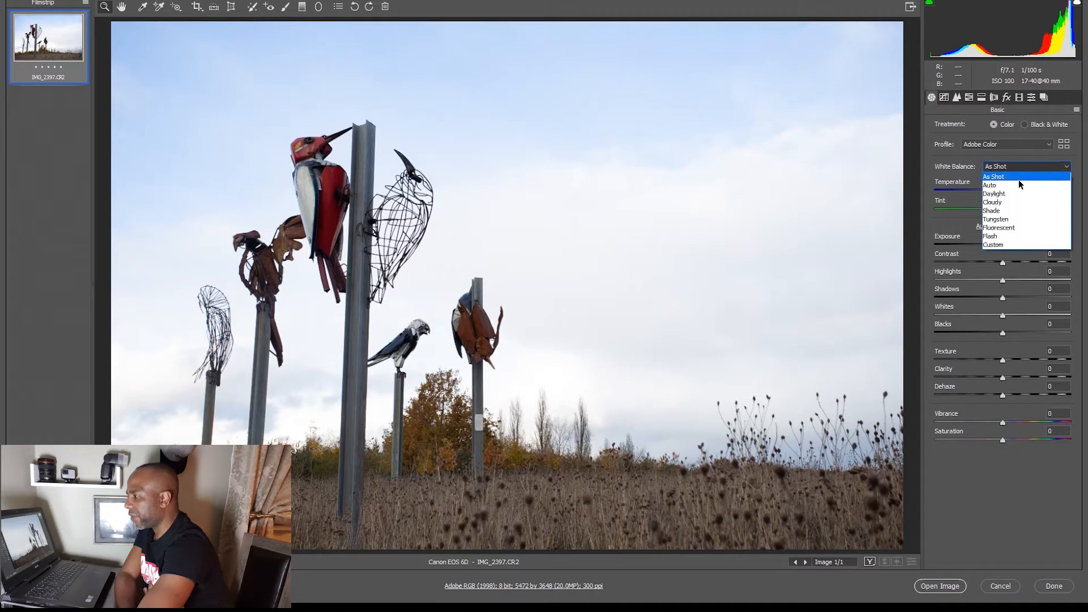
left_click(1018, 185)
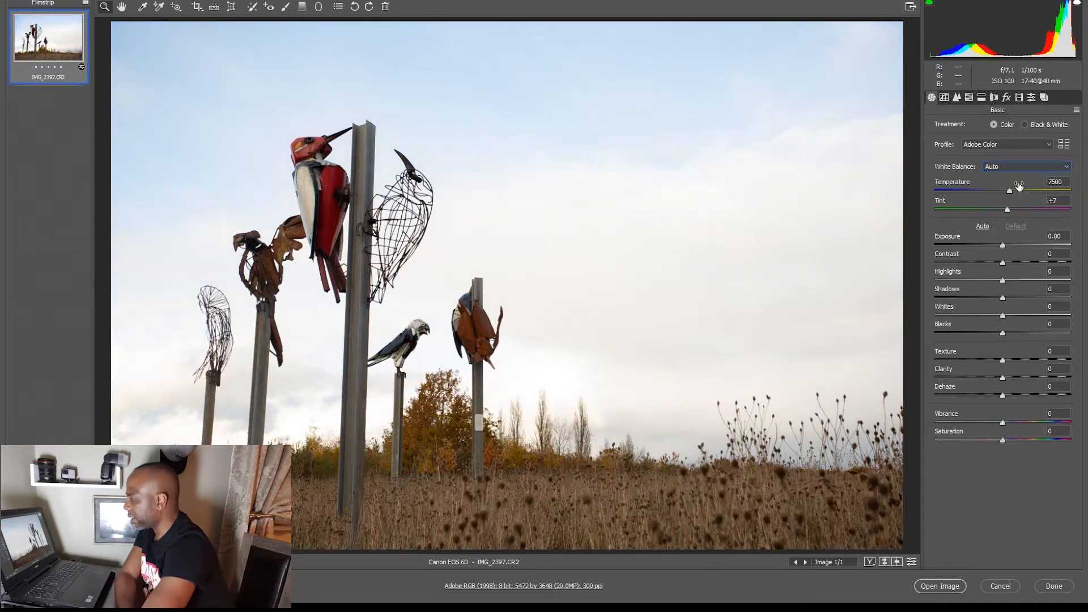
left_click(982, 228)
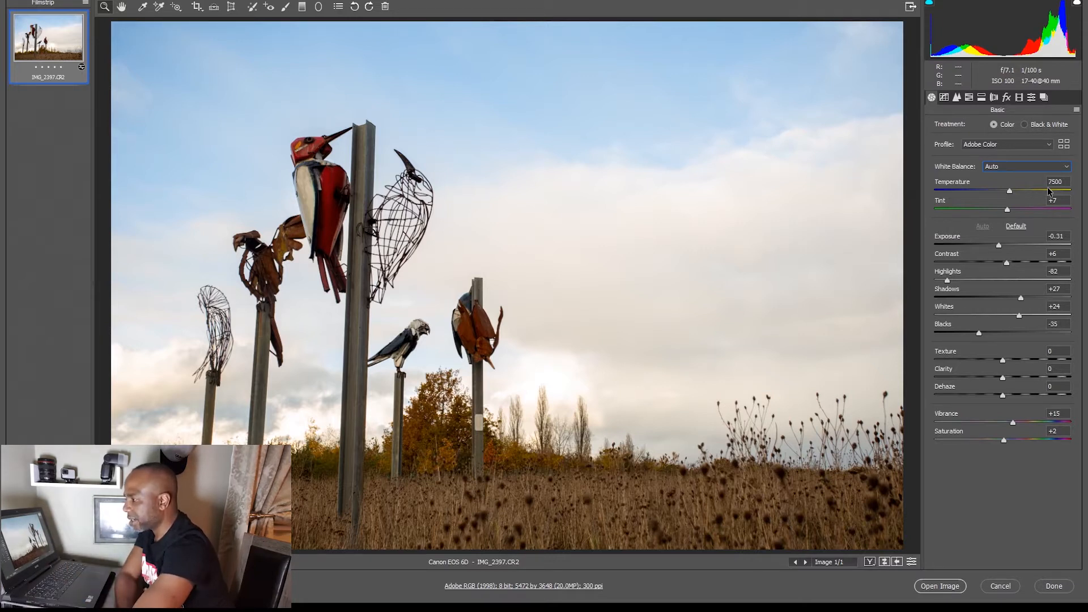
Straighten the photo's perspective with the Auto Upright transform
left_click(237, 9)
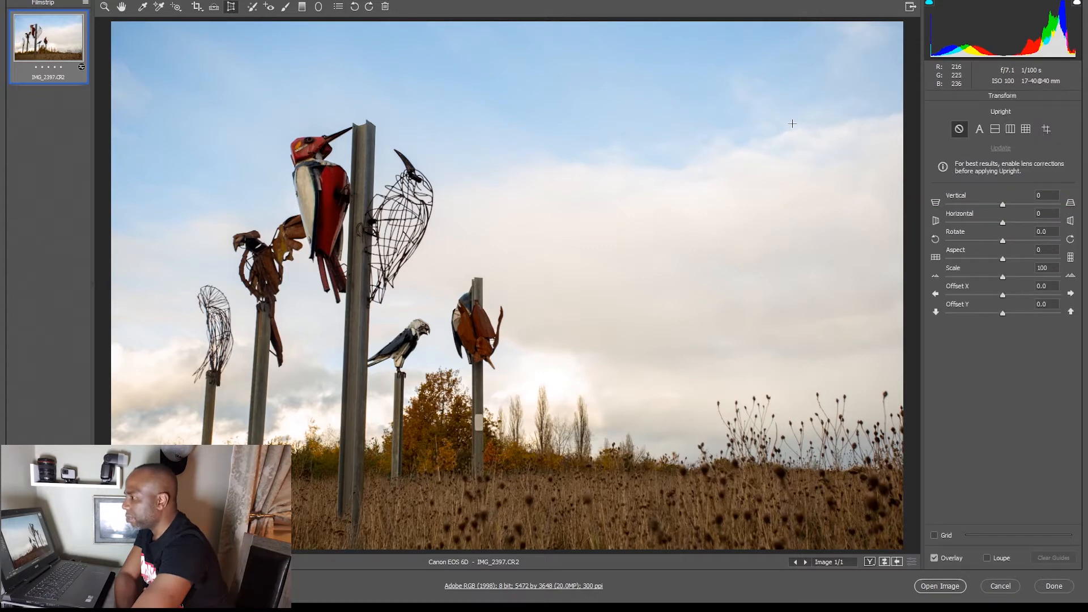
left_click(980, 130)
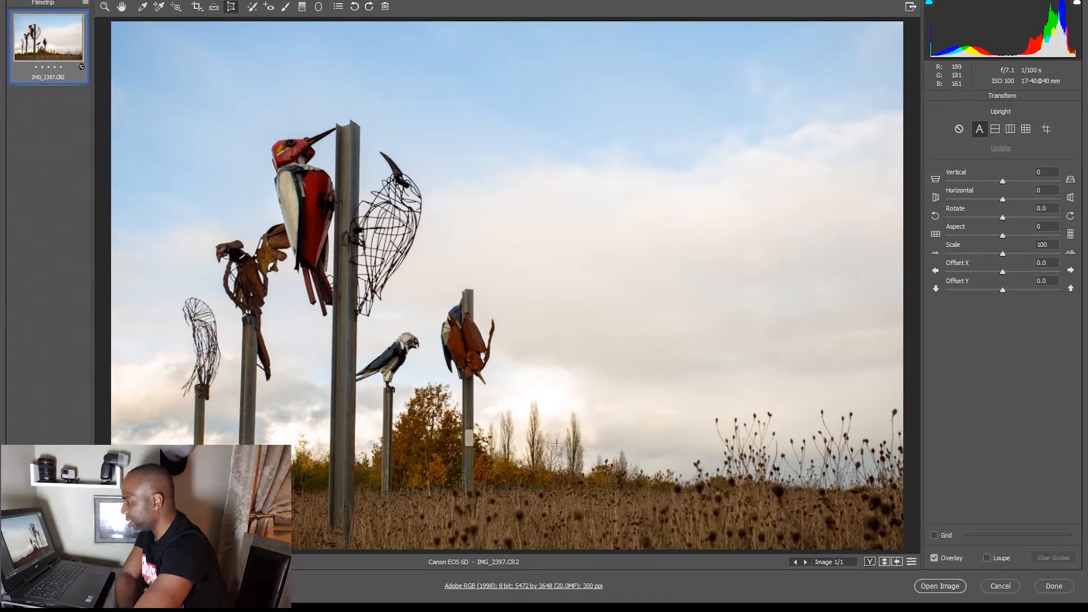
left_click(104, 7)
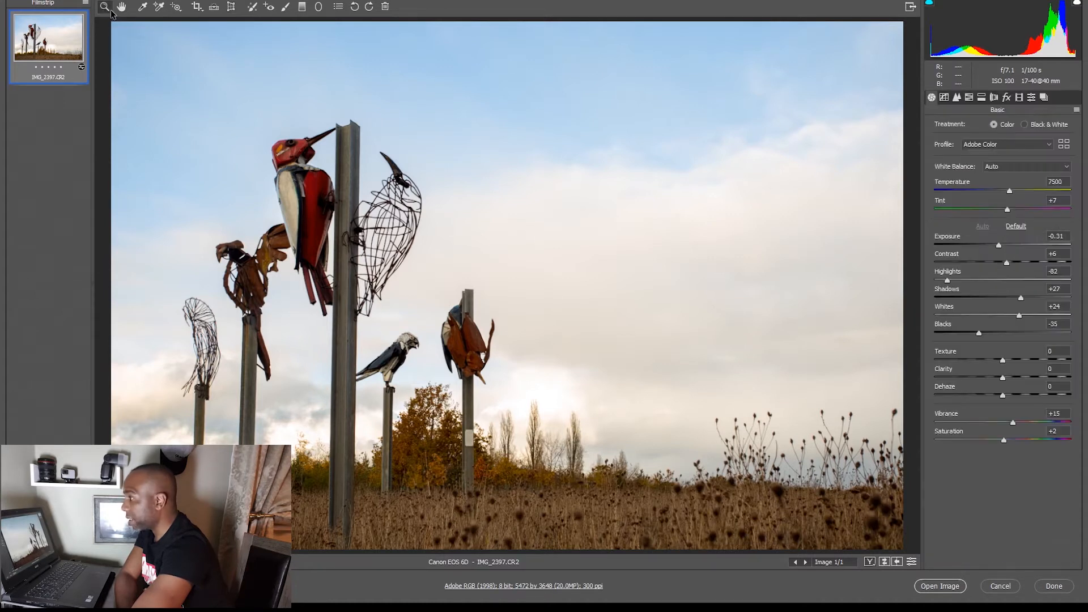
Turn on chromatic aberration removal and lens profile corrections for the photo
left_click(994, 98)
left_click(958, 147)
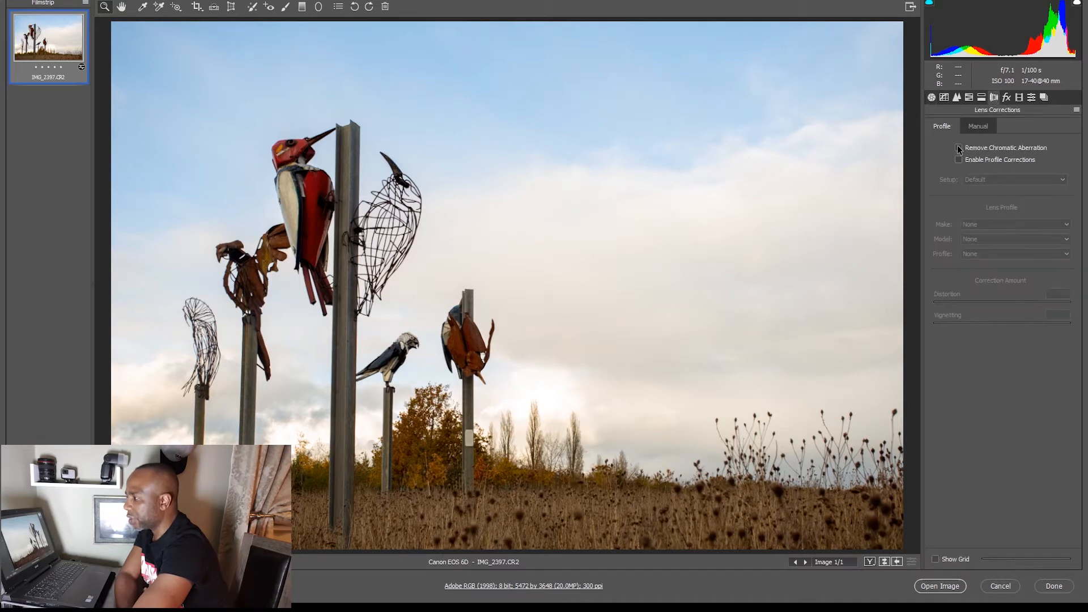
left_click(958, 160)
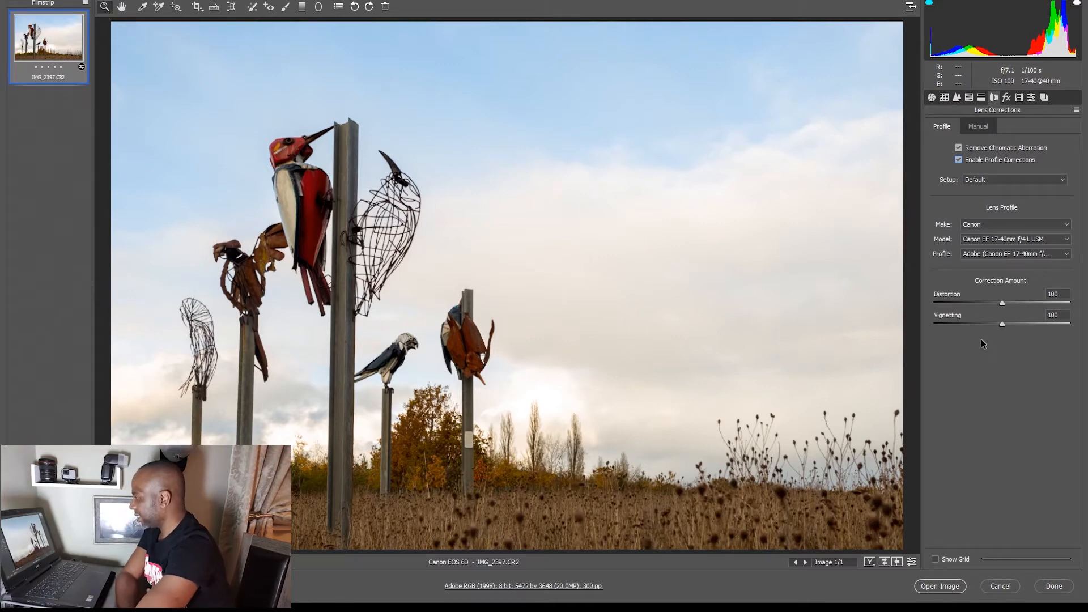
Open the developed raw image in Photoshop and hide the Timeline panel
left_click(944, 588)
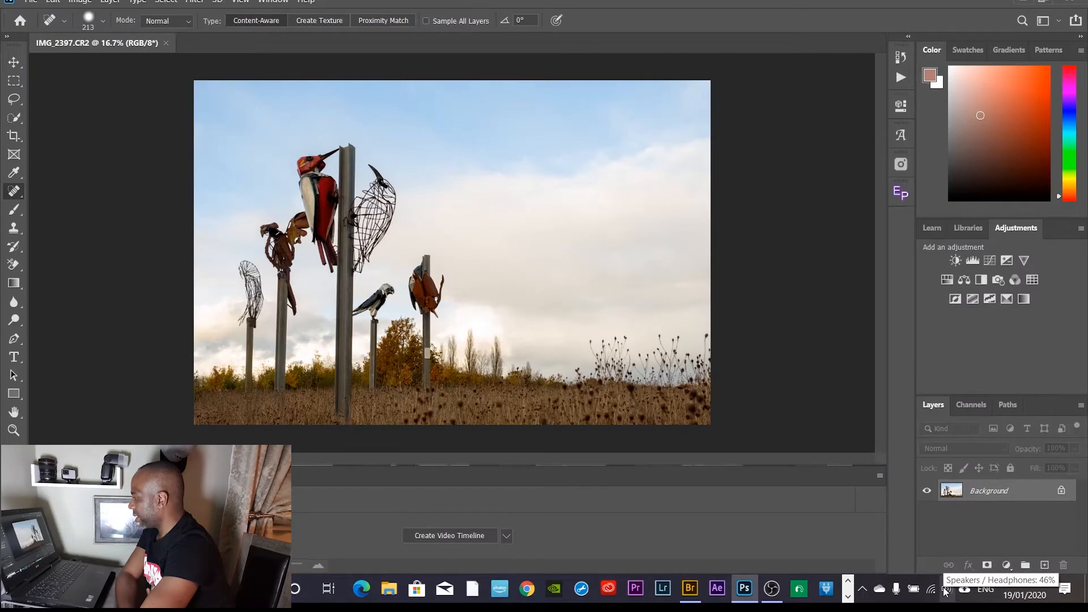
left_click(275, 3)
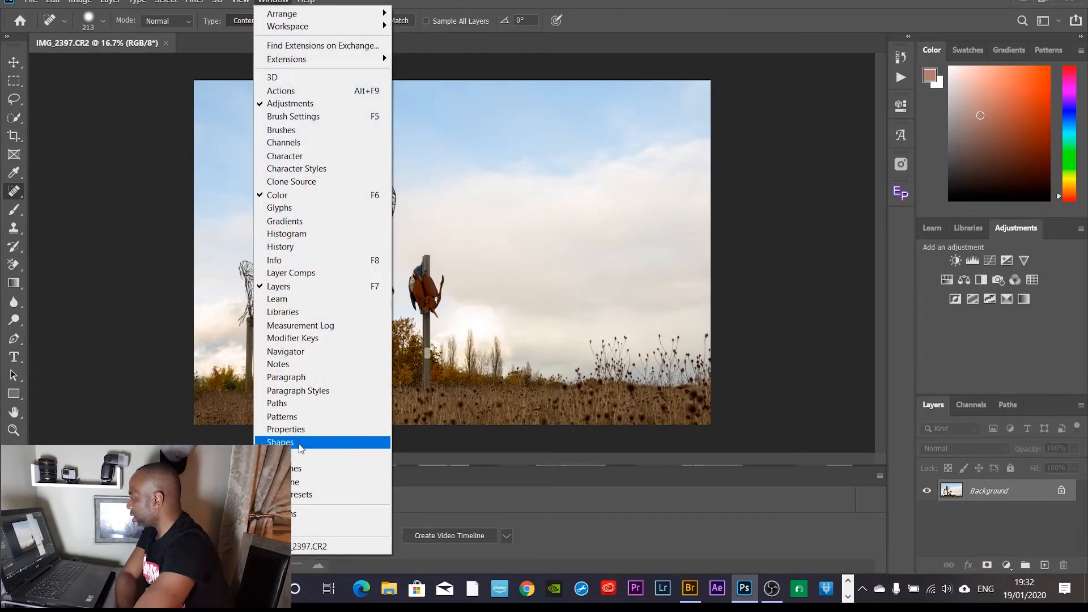
left_click(301, 483)
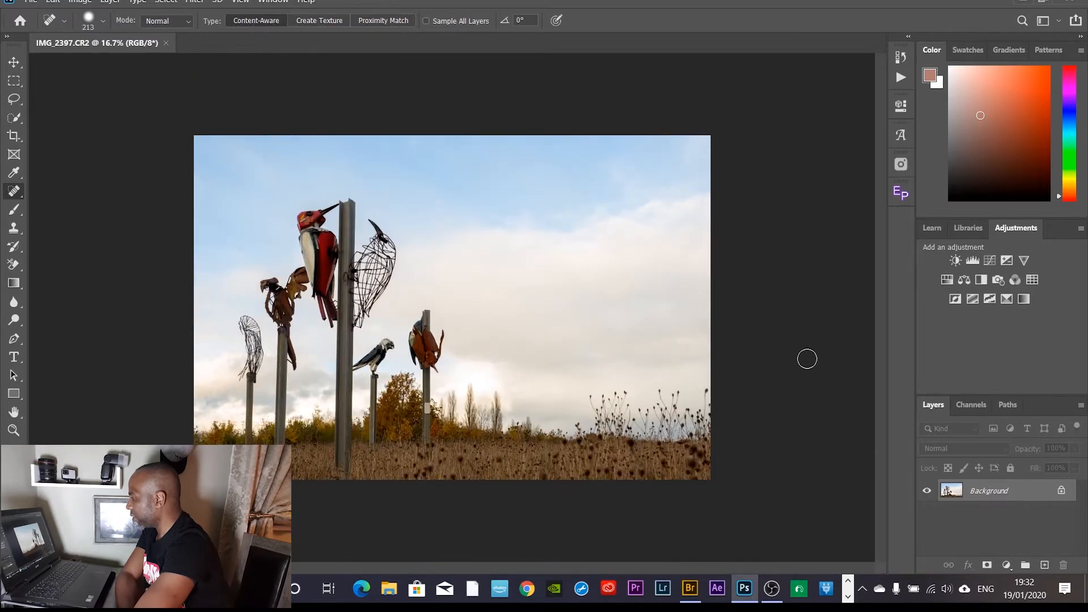
key("ctrl+0")
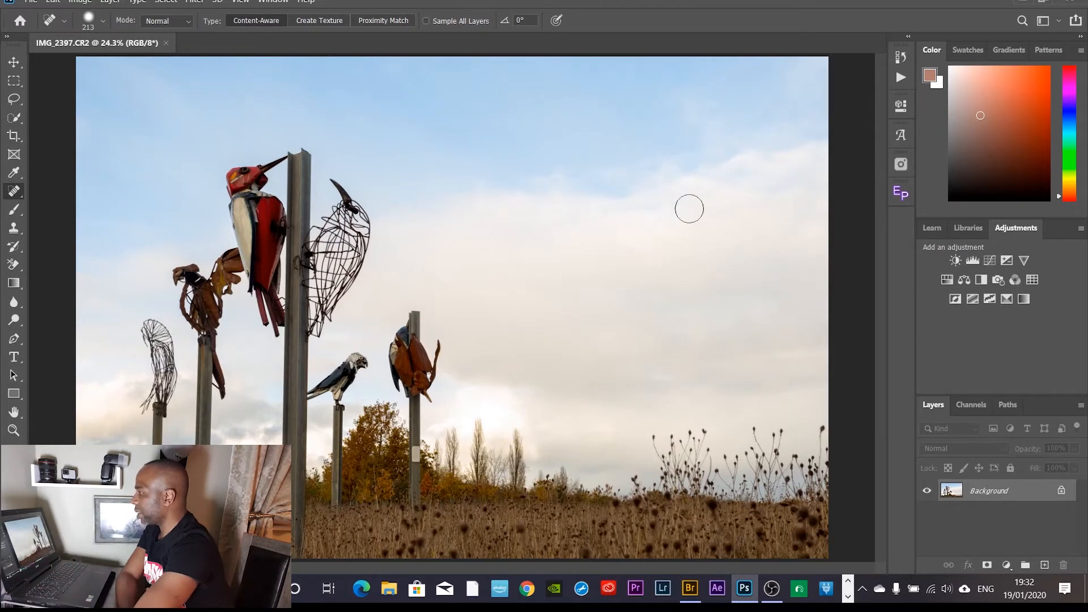
Send the image to the Skylum Luminar 4 plug-in filter
left_click(195, 1)
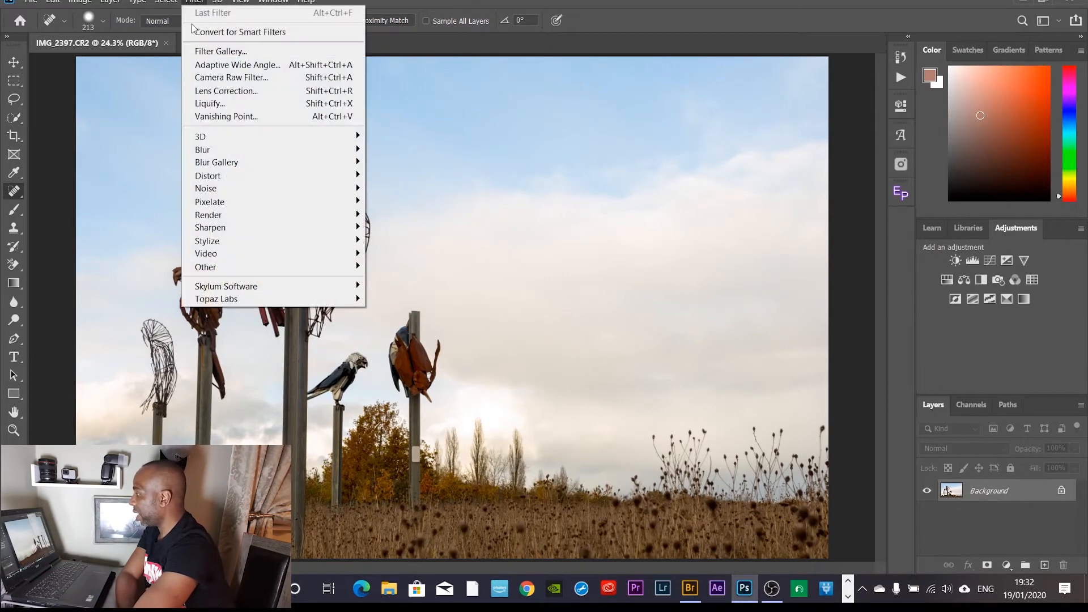
mouse_move(254, 290)
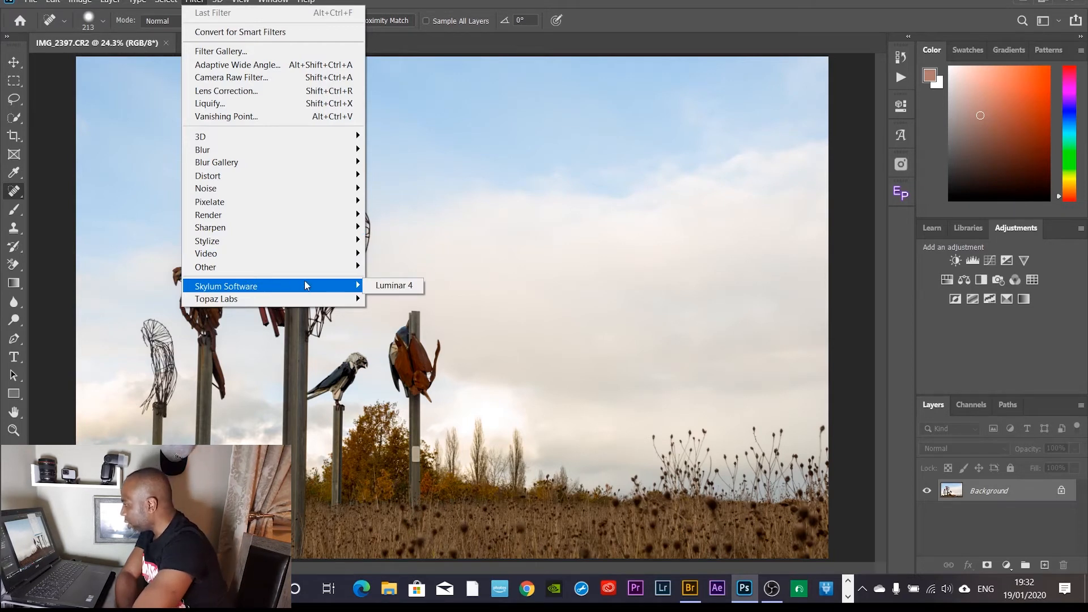
left_click(391, 289)
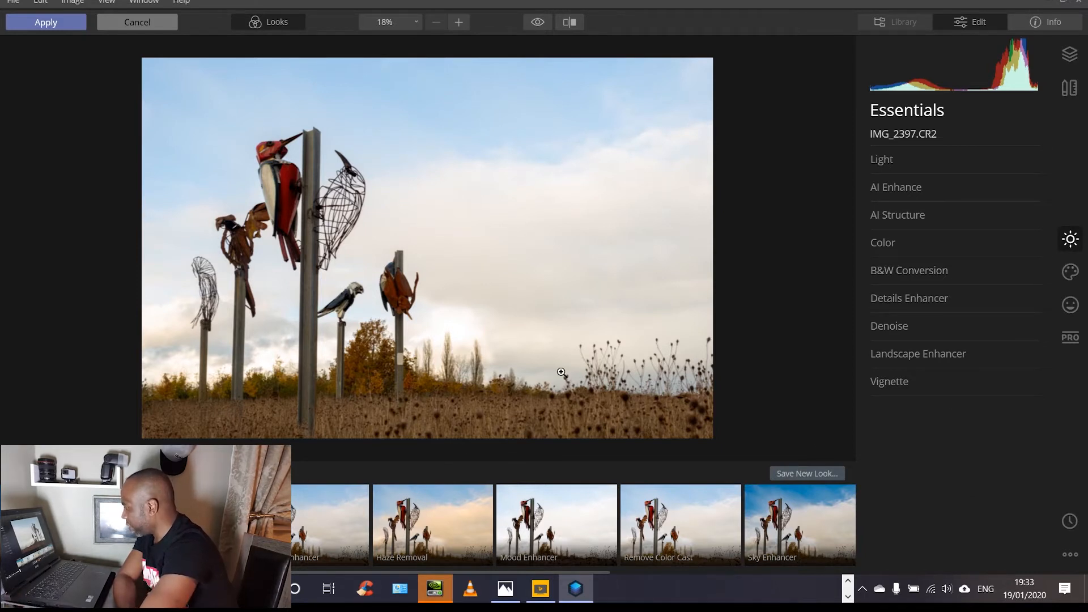
Replace the photo's sky with Dramatic Sunset 1 using AI Sky Replacement
left_click(1070, 273)
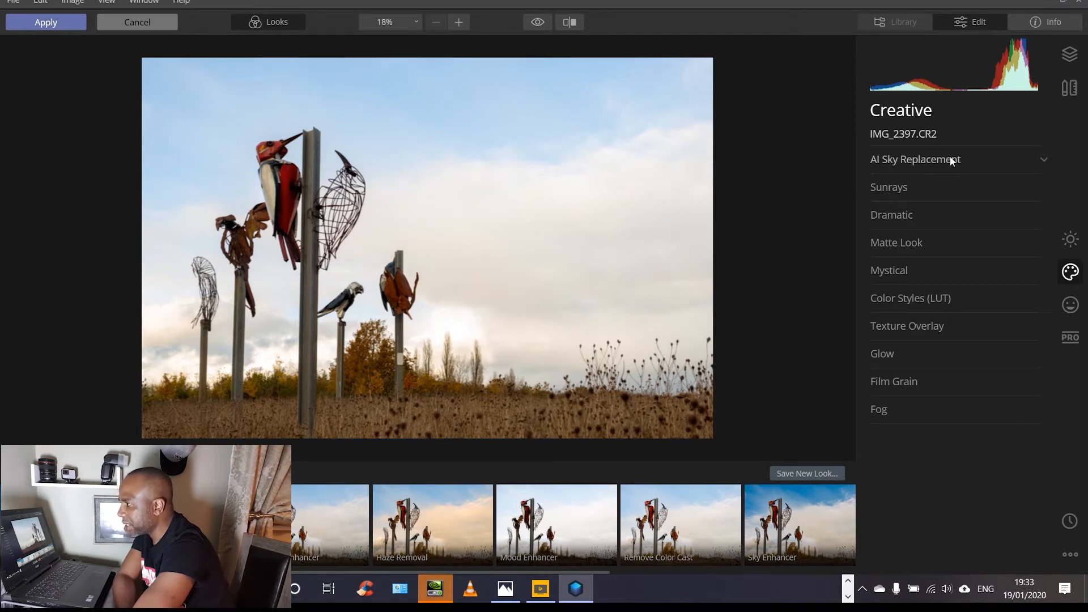
left_click(981, 156)
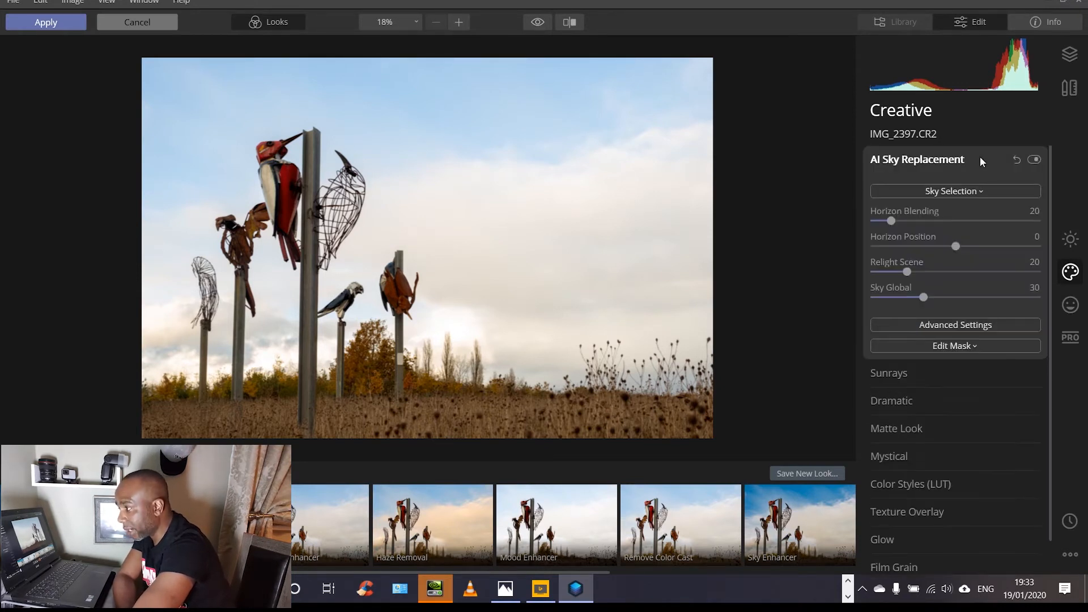
left_click(972, 192)
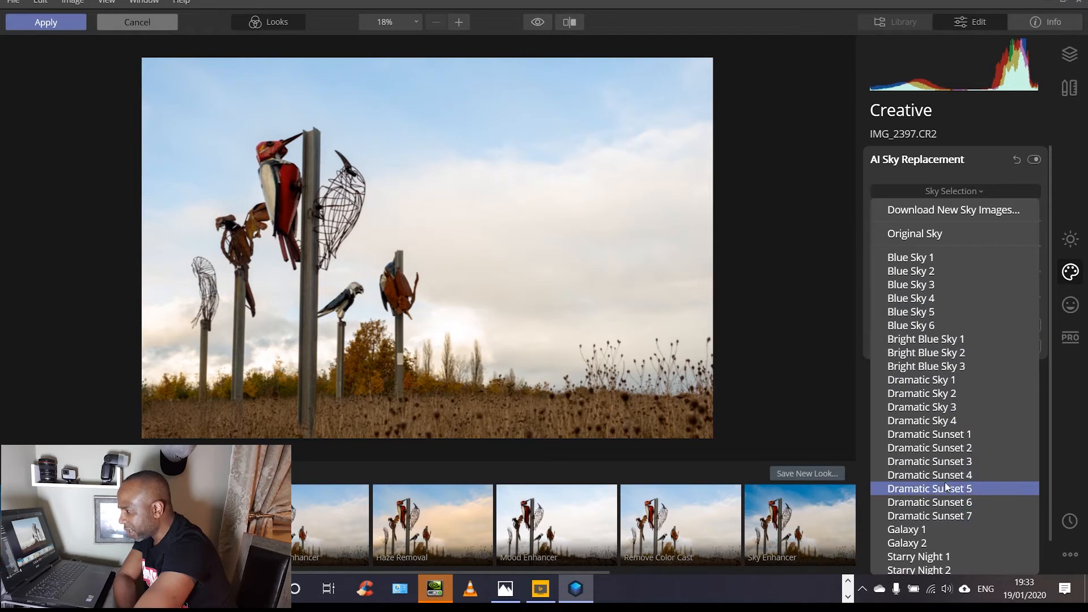
left_click(964, 434)
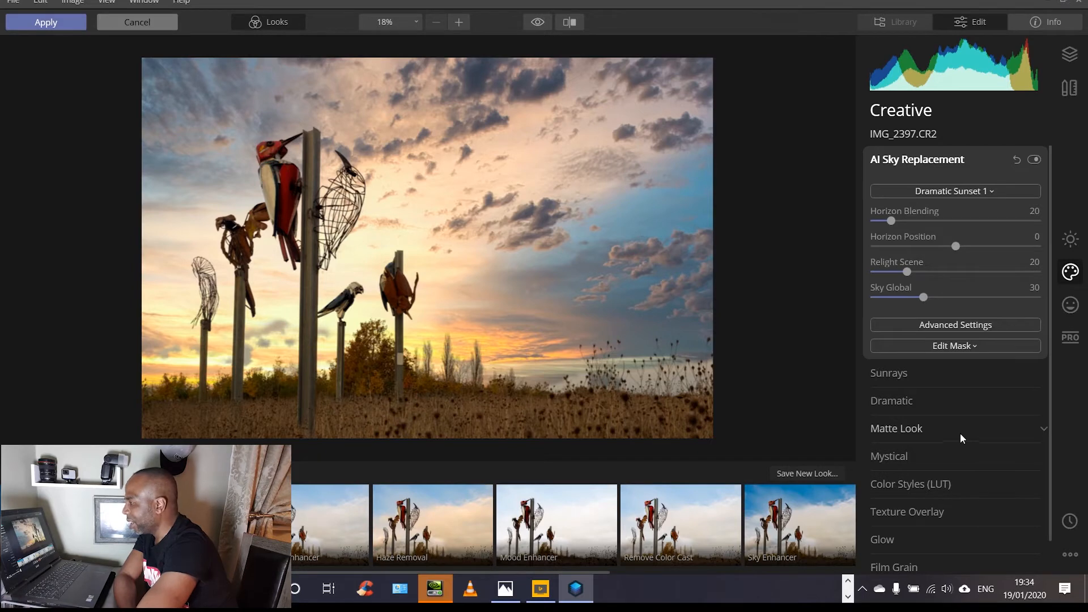
Set the sky replacement's Horizon Blending to 74 and reveal its advanced settings
left_click(608, 381)
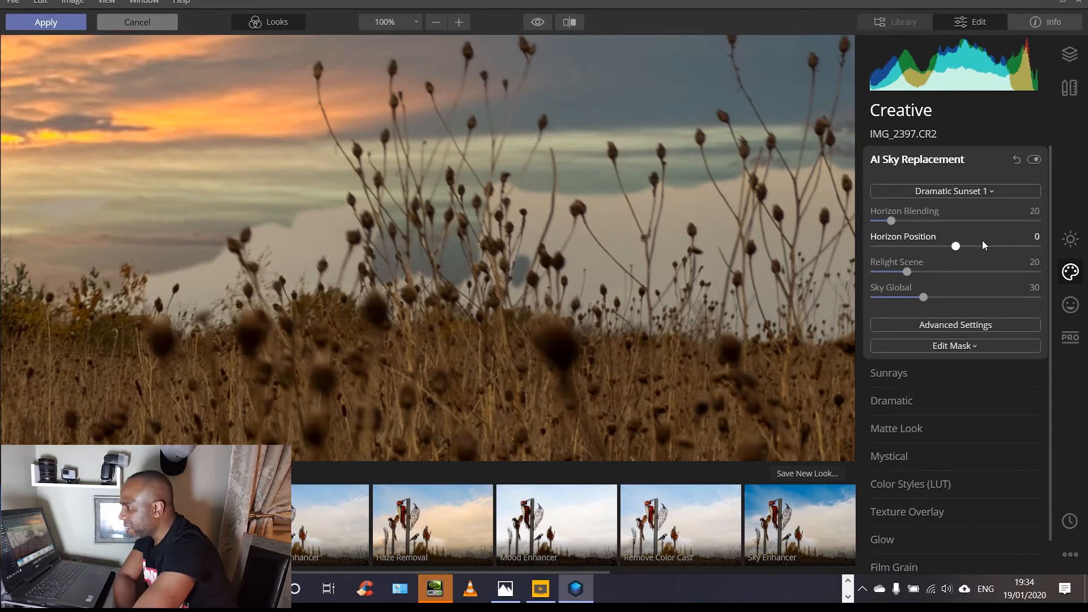
left_click_drag(891, 221, 936, 221)
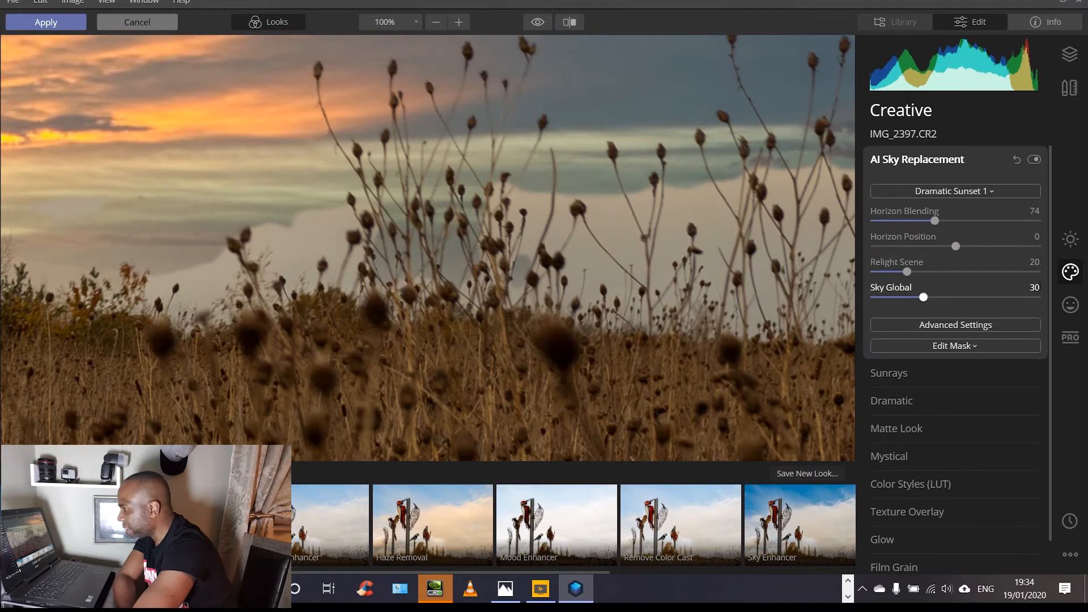
left_click(944, 325)
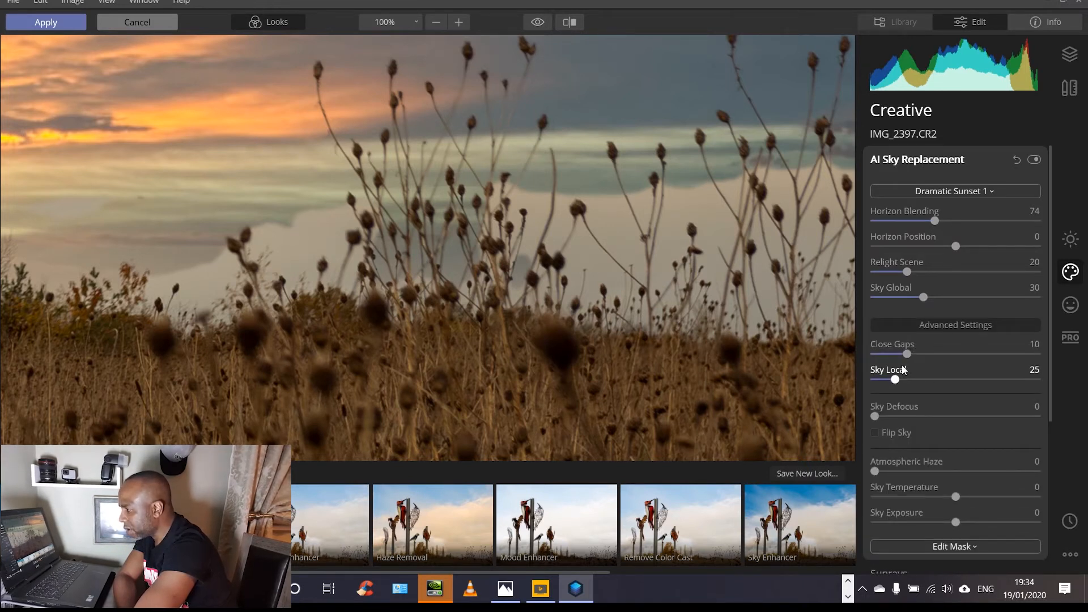
Try a Close Gaps value of 23 for the replaced sky and undo it
left_click_drag(907, 354, 948, 353)
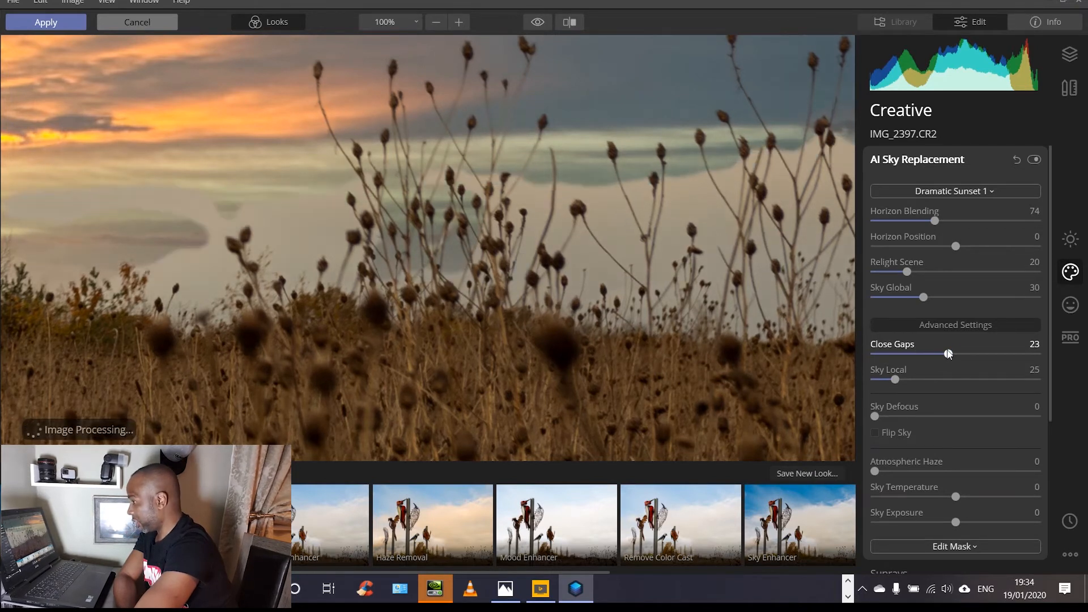
key("ctrl+z")
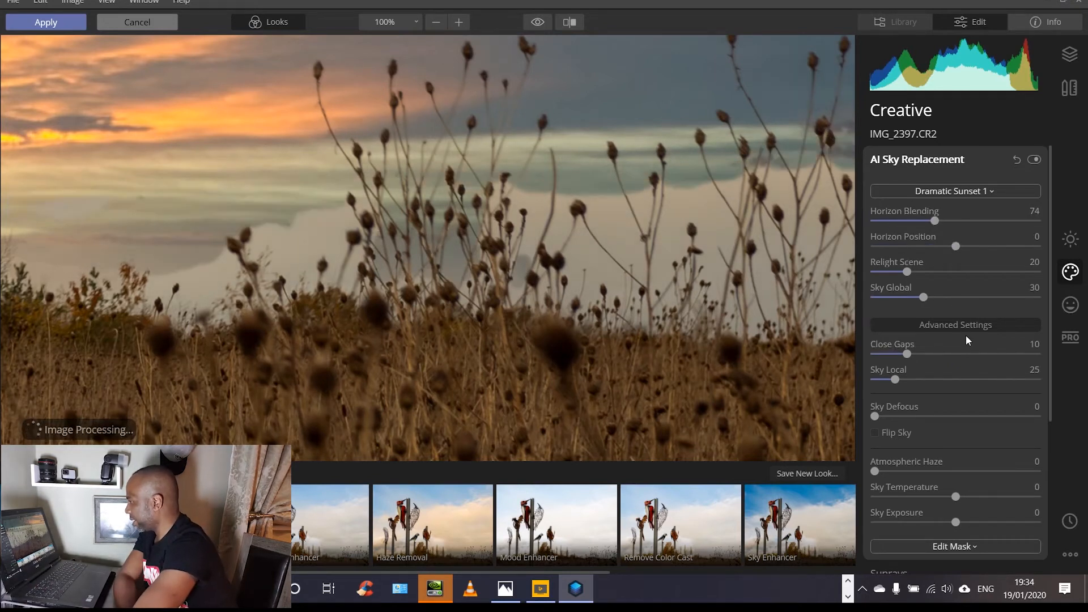
Fill the remaining patches of original sky by setting Sky Local to 194 and Sky Global to 89
left_click_drag(899, 376, 981, 377)
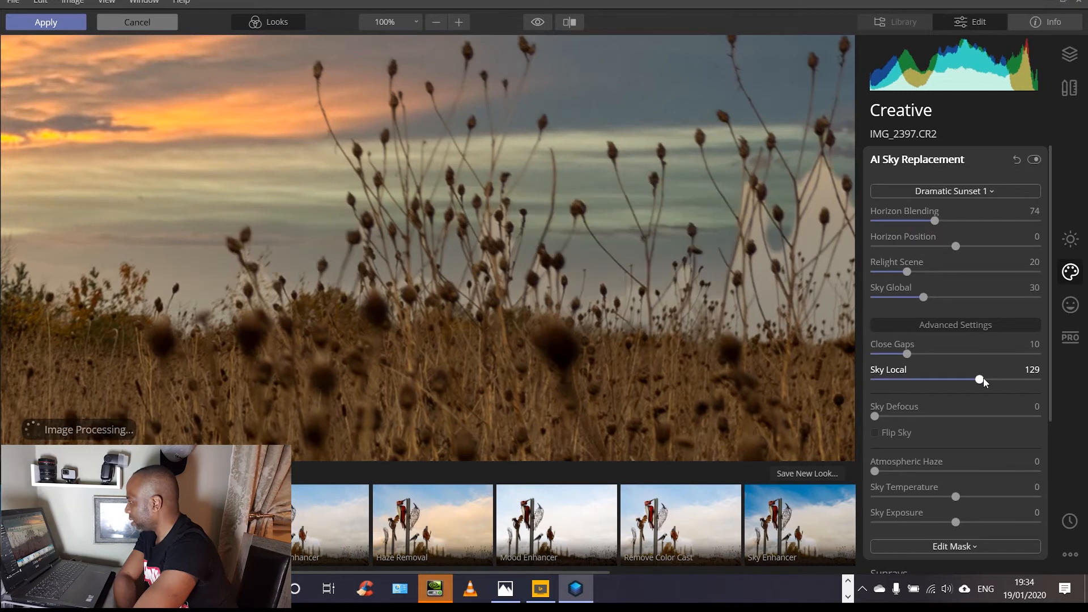
left_click_drag(984, 377, 1037, 386)
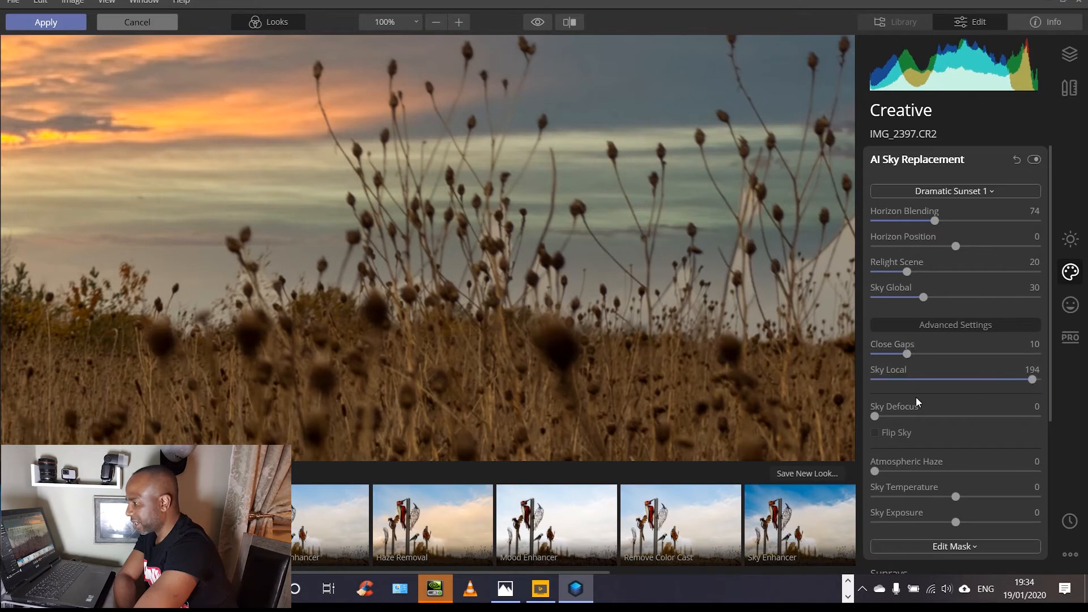
left_click_drag(923, 299, 986, 302)
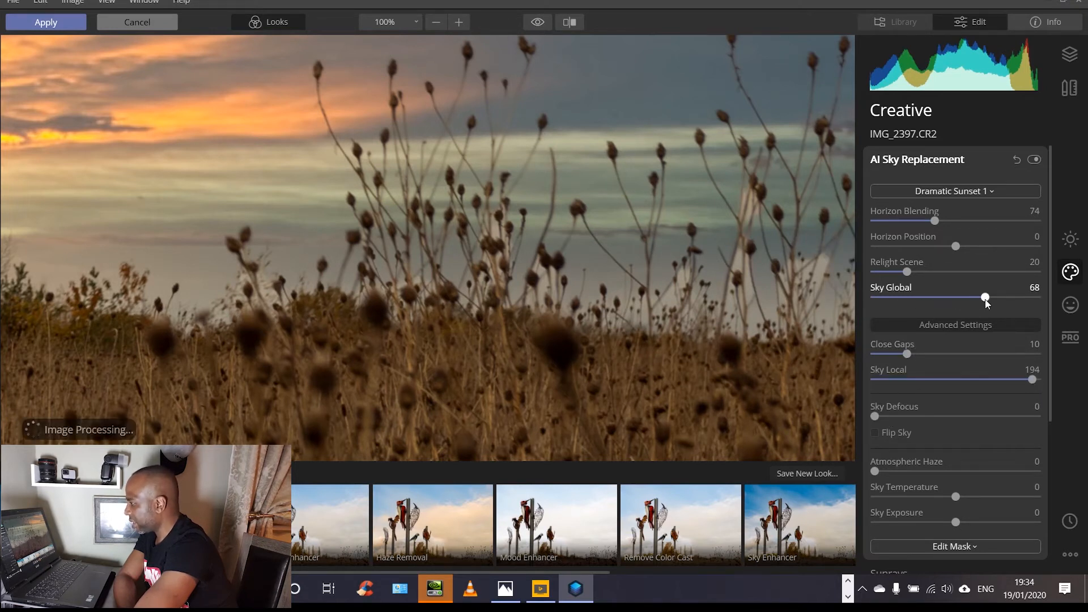
left_click_drag(986, 302, 1018, 308)
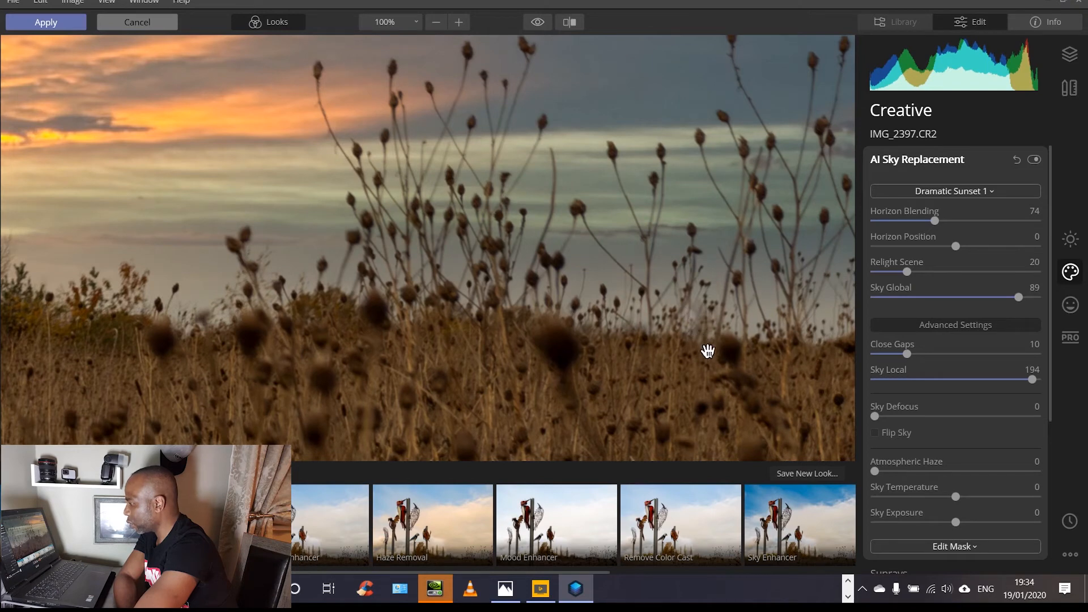
Set Relight Scene to 74 and apply the sky replacement to the image
key("ctrl+0")
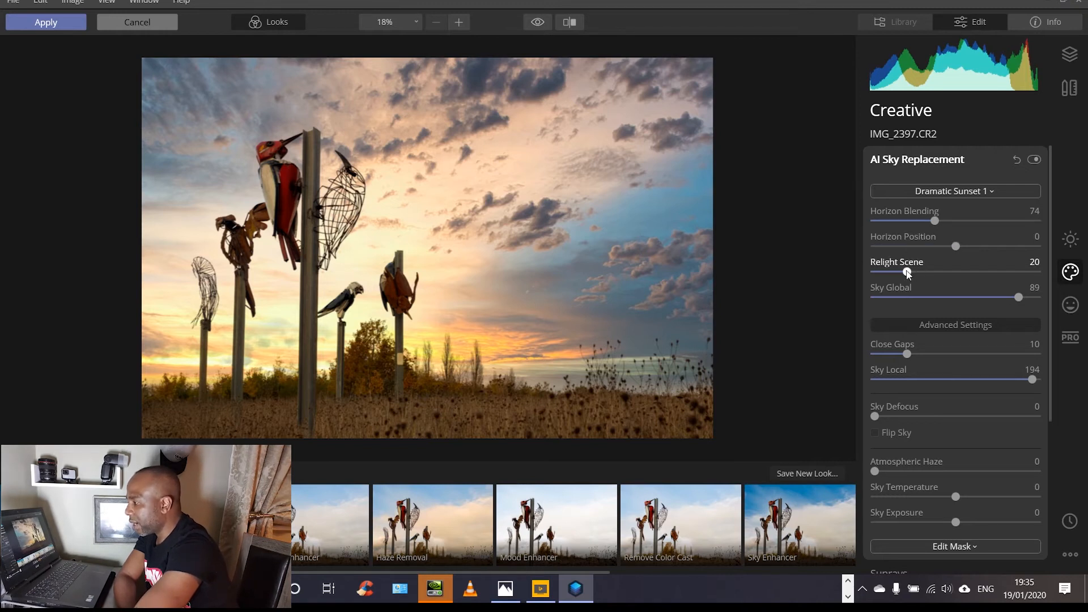
left_click_drag(924, 273, 956, 273)
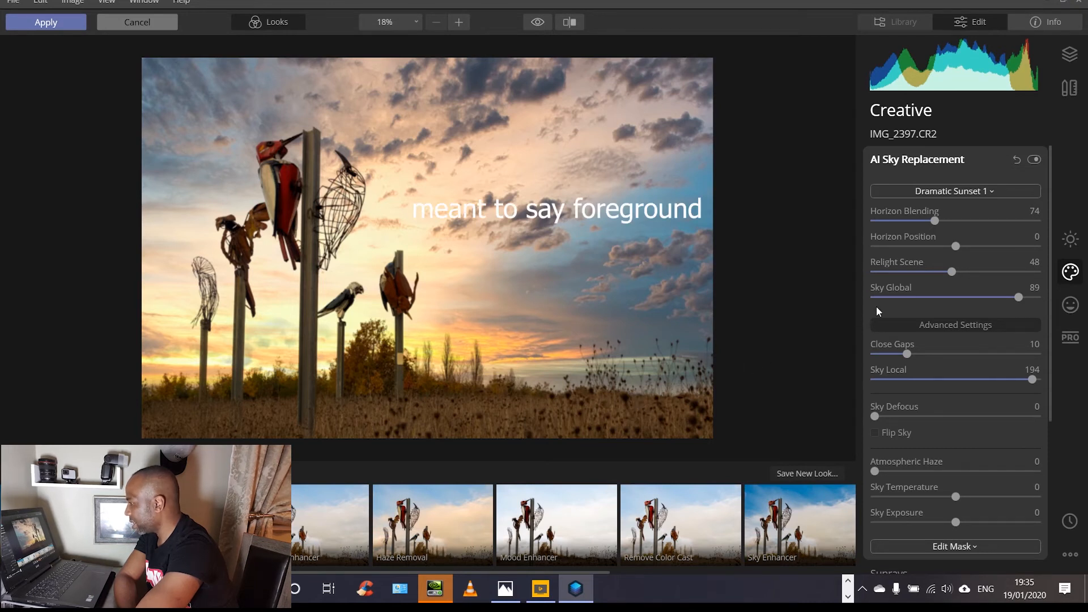
left_click_drag(952, 271, 996, 272)
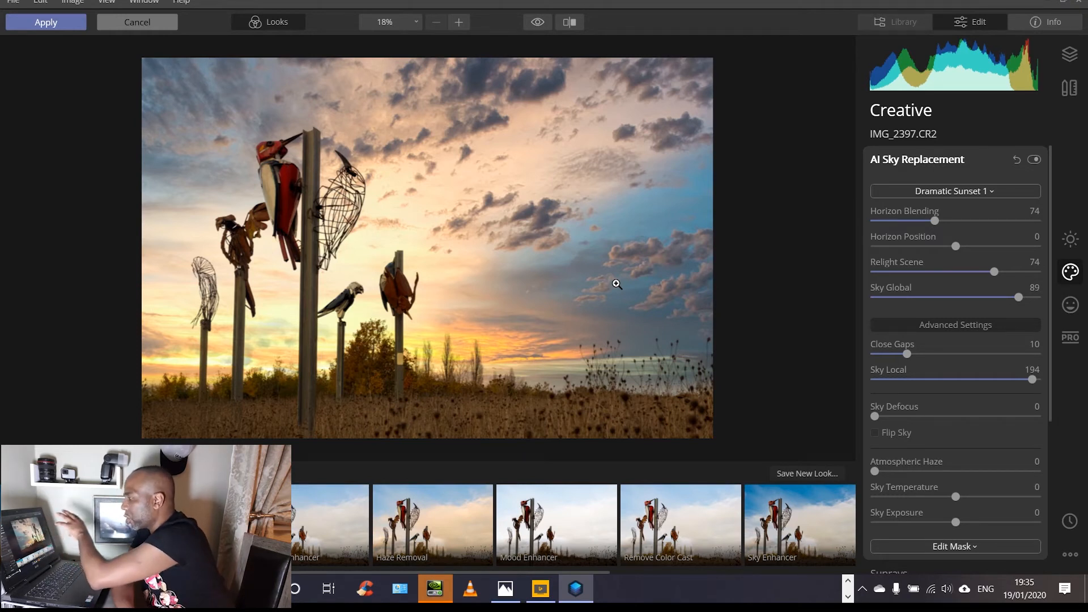
left_click(48, 23)
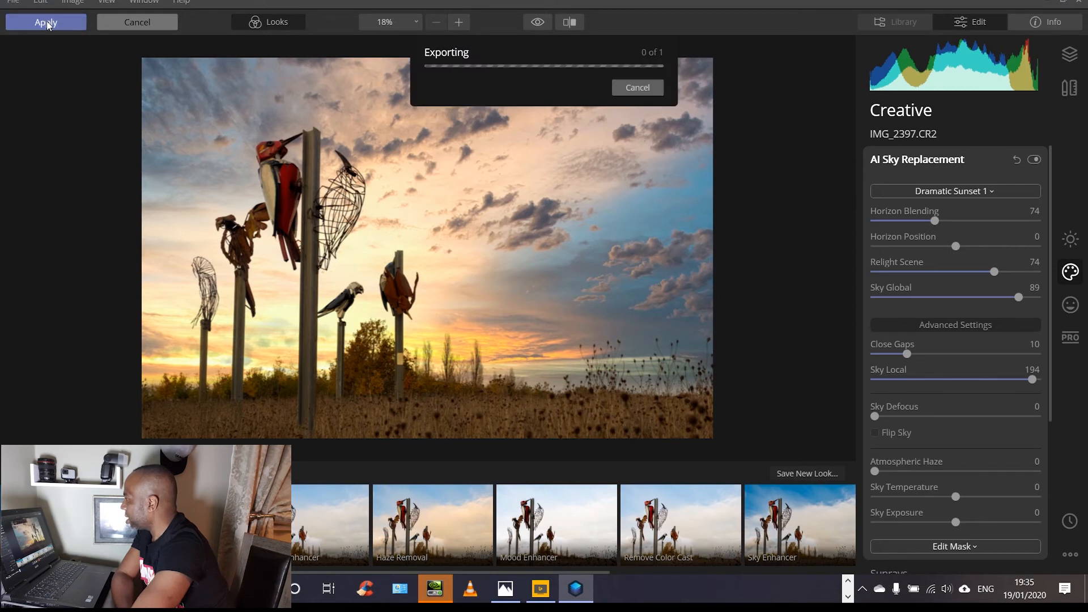